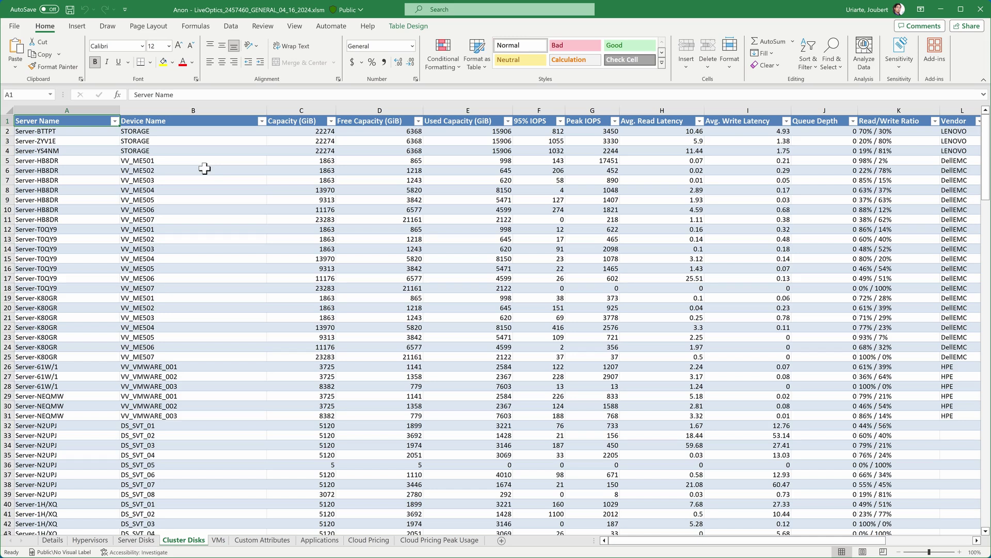
Create a PivotTable on a new worksheet from the Cluster Disks table
click(83, 28)
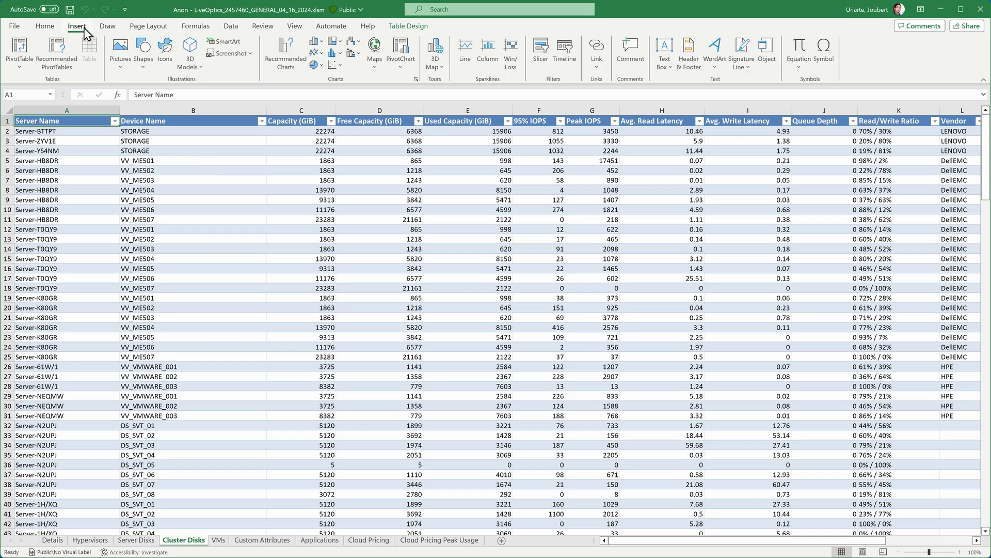
click(23, 46)
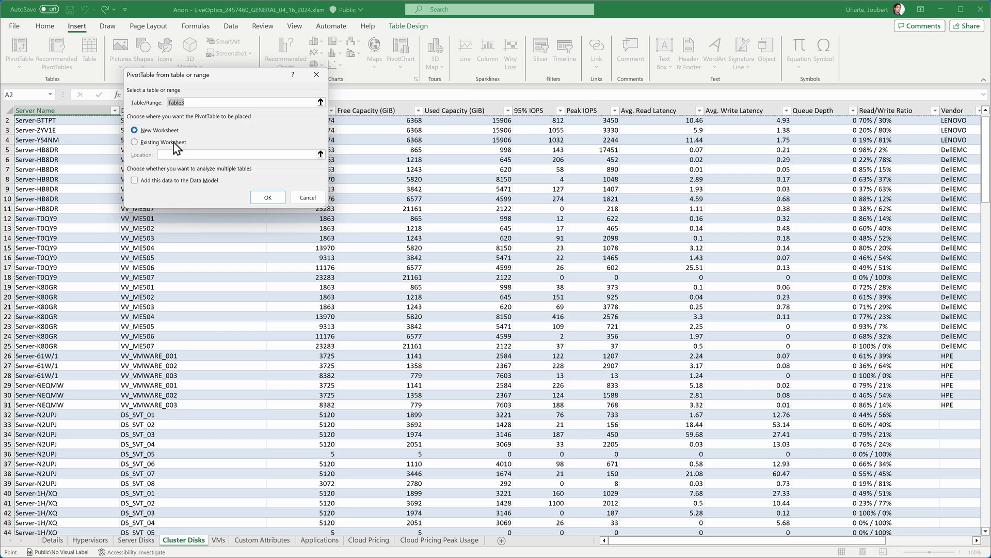
click(268, 198)
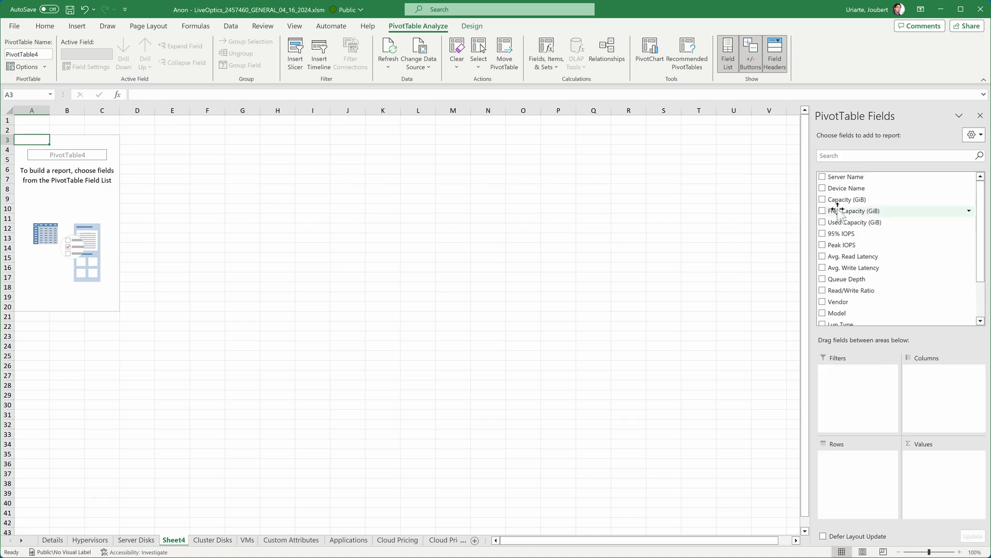
Add Device Name as the PivotTable rows and Capacity, Free Capacity and Used Capacity (GiB) as its values
drag(847, 188, 868, 472)
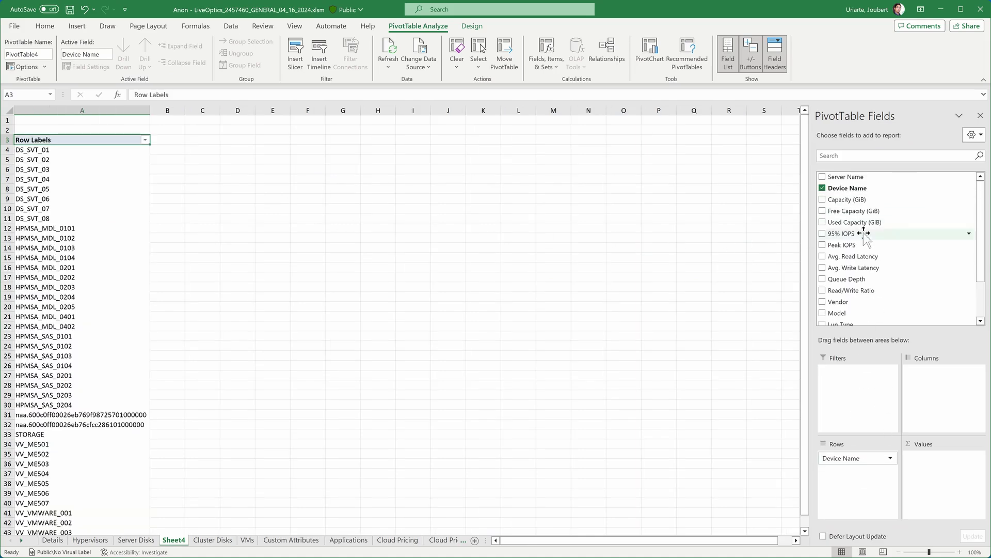
drag(856, 203, 926, 462)
drag(861, 203, 922, 471)
drag(870, 213, 951, 488)
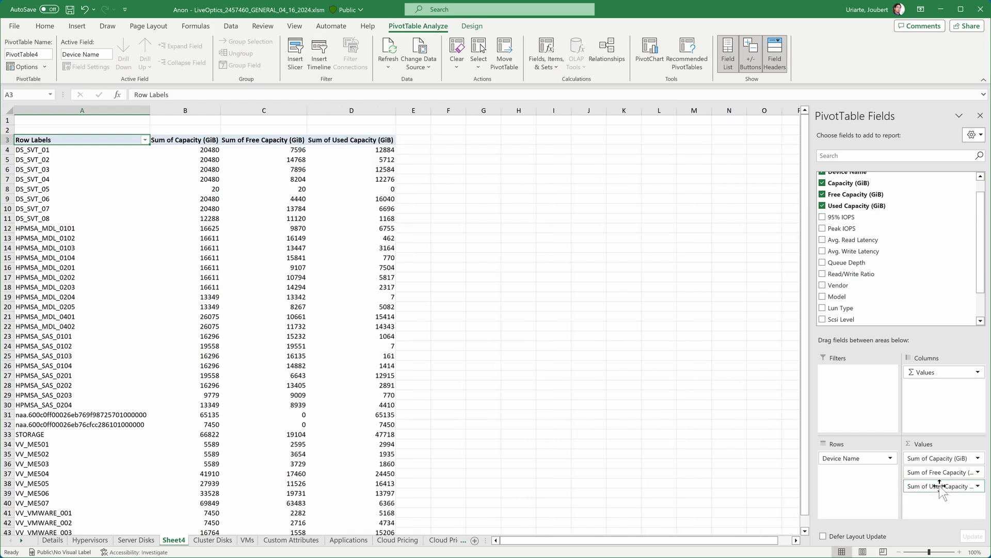
Summarize the PivotTable's Capacity (GiB) values by Max
drag(804, 296, 806, 337)
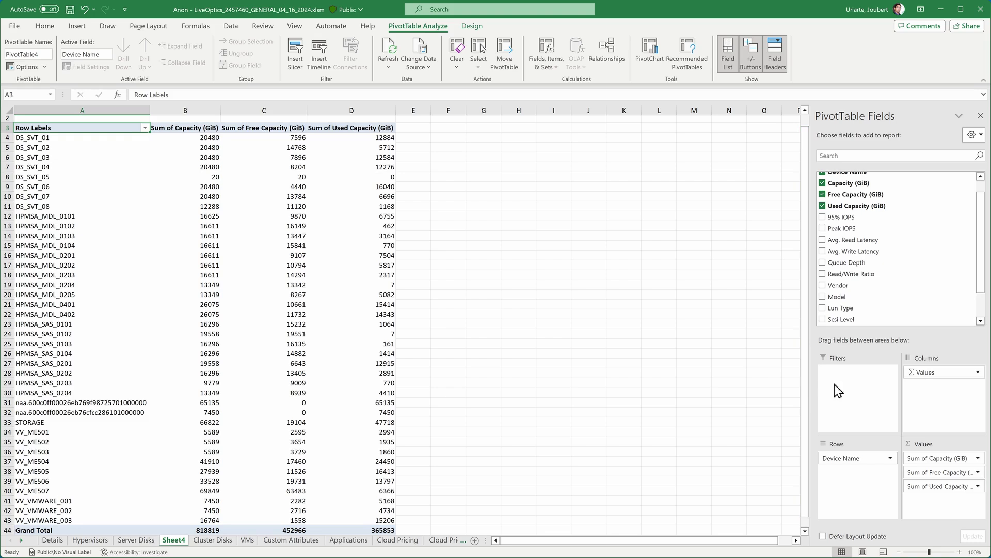
click(977, 458)
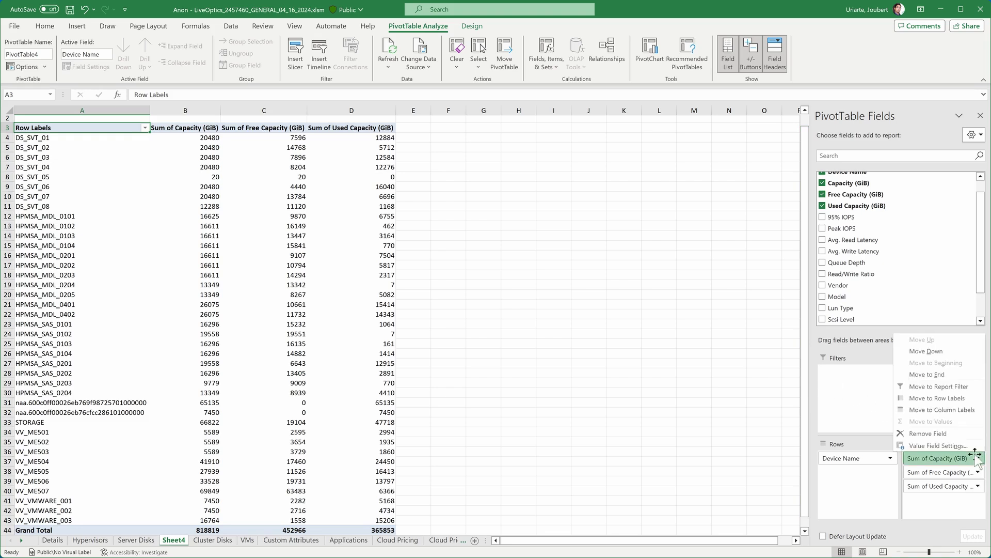
click(970, 446)
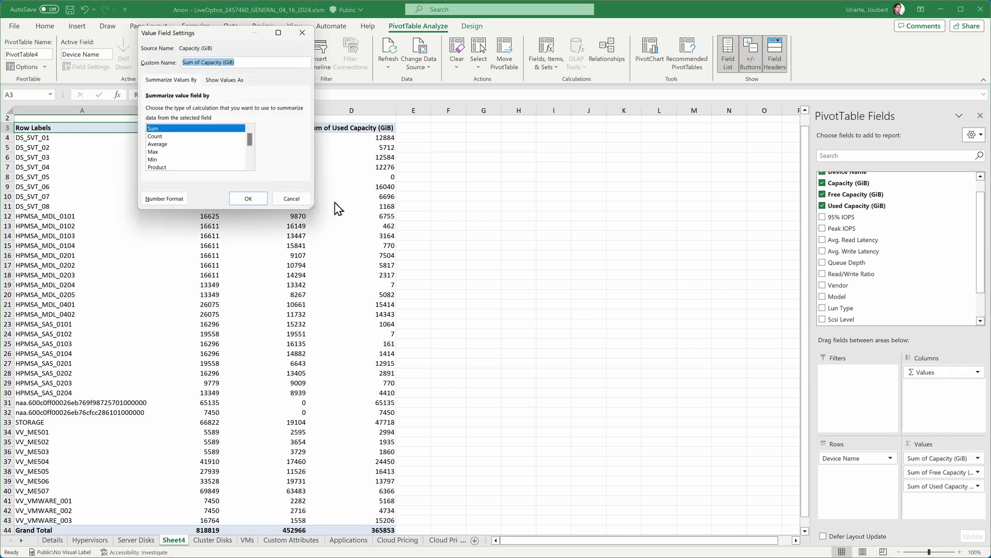
click(185, 151)
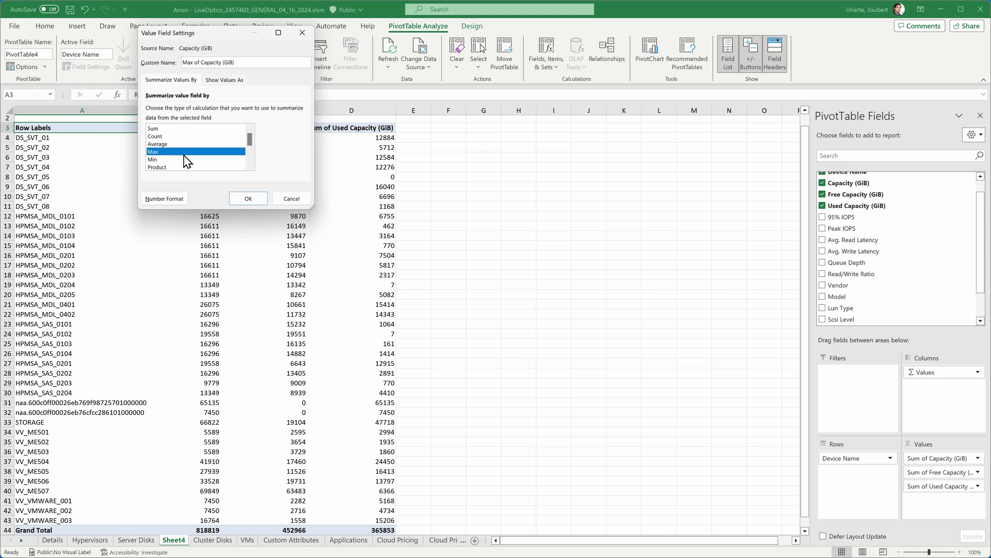
click(248, 199)
Summarize the Free Capacity (GiB) and Used Capacity (GiB) values of the PivotTable by Max
click(977, 472)
click(961, 461)
click(184, 151)
click(248, 199)
click(976, 486)
click(961, 474)
click(153, 152)
click(248, 198)
Total the per-device capacities below the PivotTable with =SUM(B4:B43) in B46 and fill the formula across to D46
scroll(804, 533, down, 1)
scroll(804, 533, down, 3)
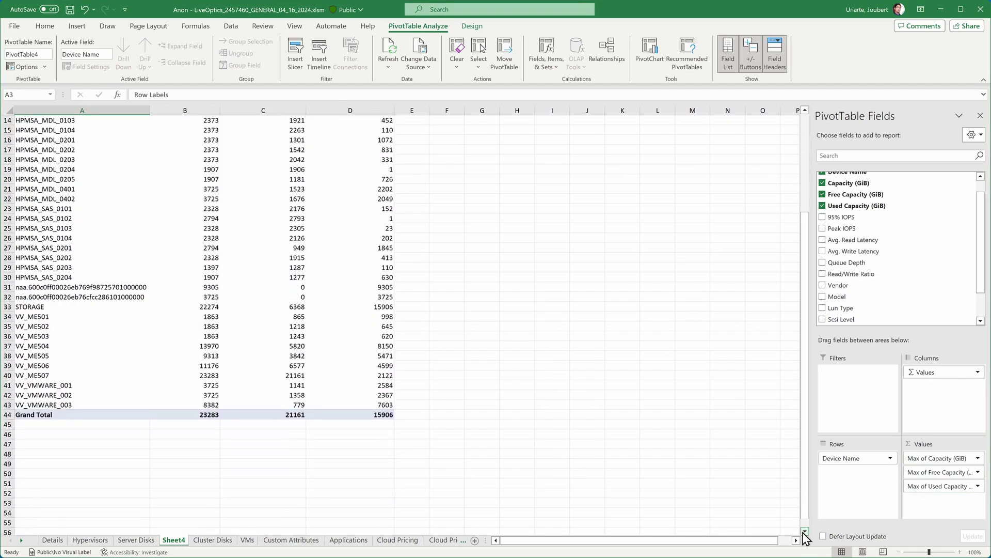
click(185, 433)
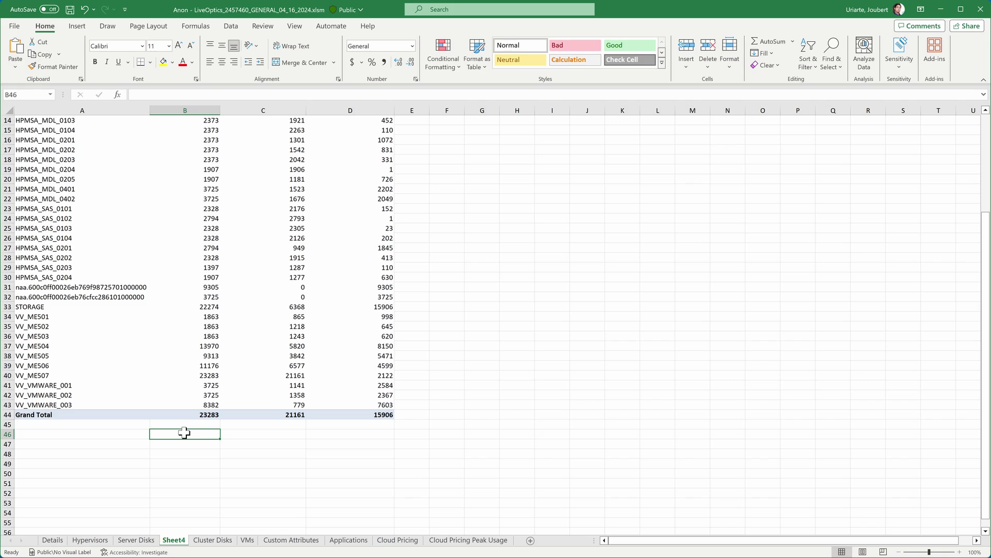
text(=sum()
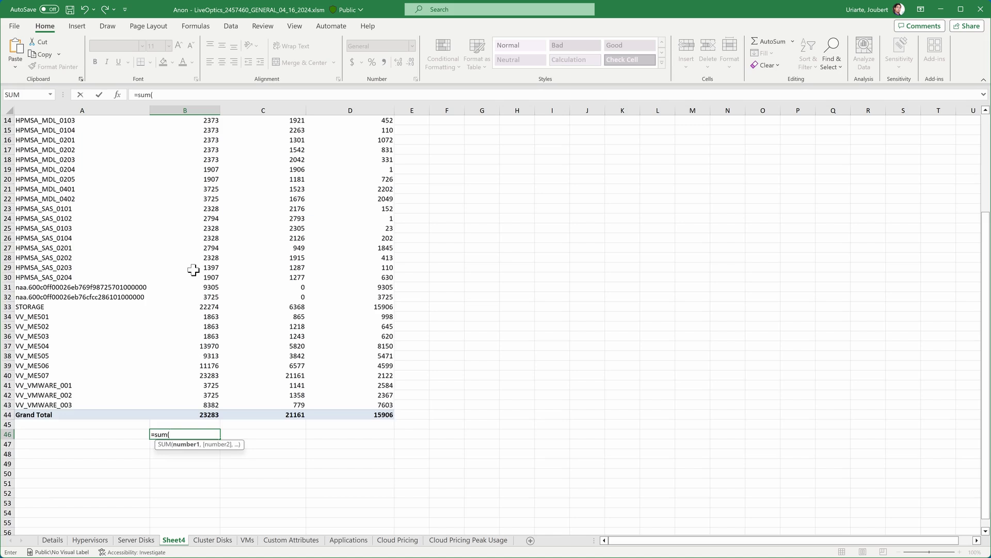
scroll(193, 269, up, 4)
drag(192, 149, 182, 502)
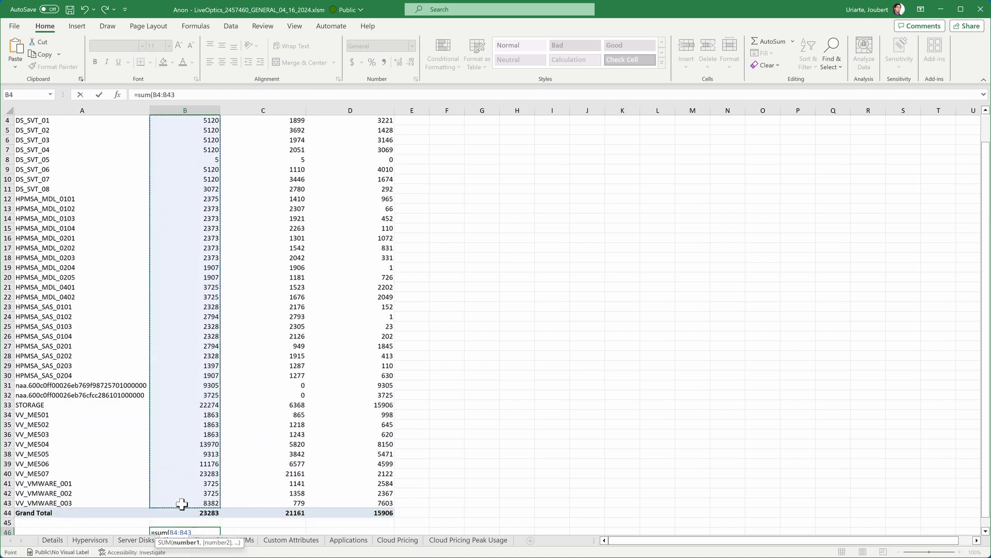
key(Return)
click(207, 513)
drag(220, 517, 392, 518)
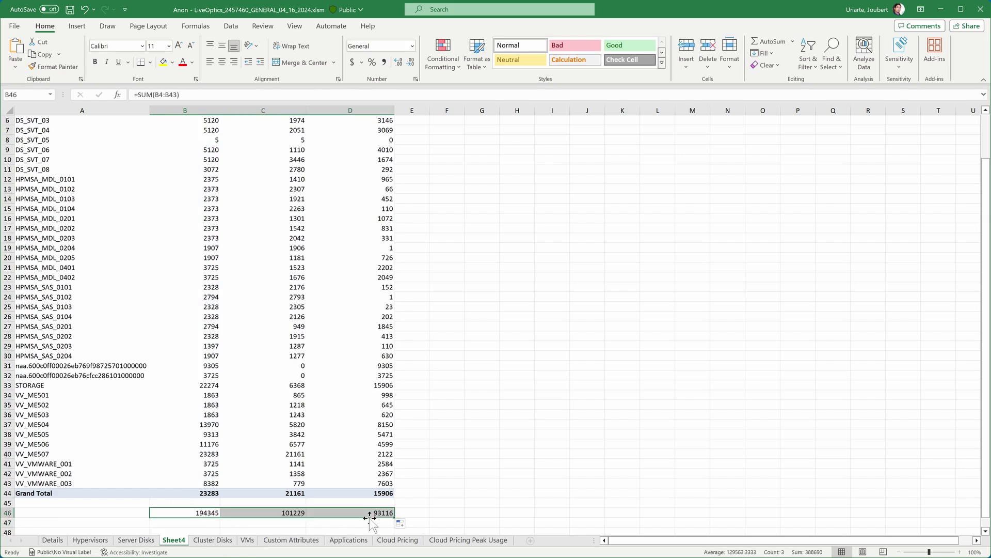
Label the totals in row 46 with the unit GiB in cell E46
scroll(391, 443, up, 1)
scroll(392, 443, down, 2)
click(411, 483)
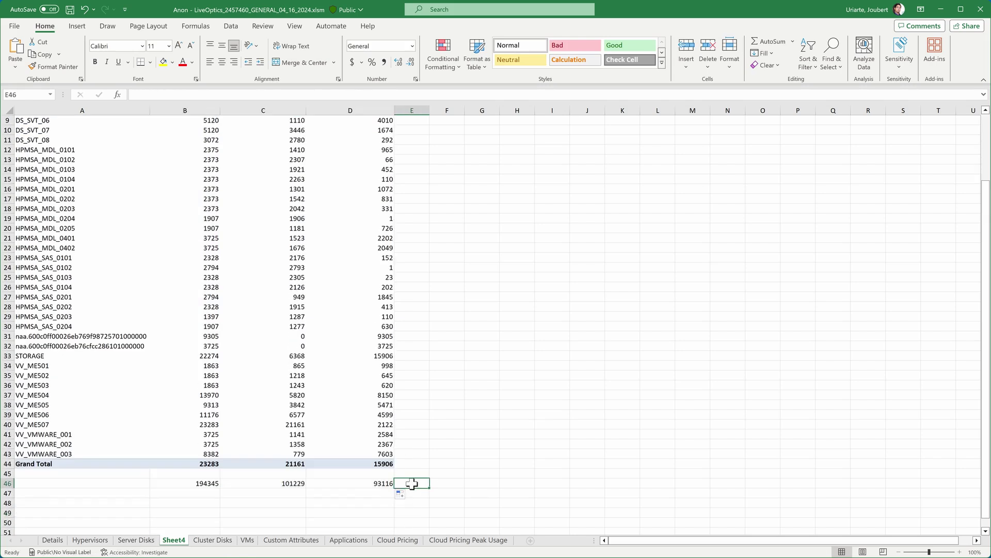
text(GiB)
Convert the totals with =B46/1024 in B47, show two decimal places and fill the formula across to D47
click(205, 493)
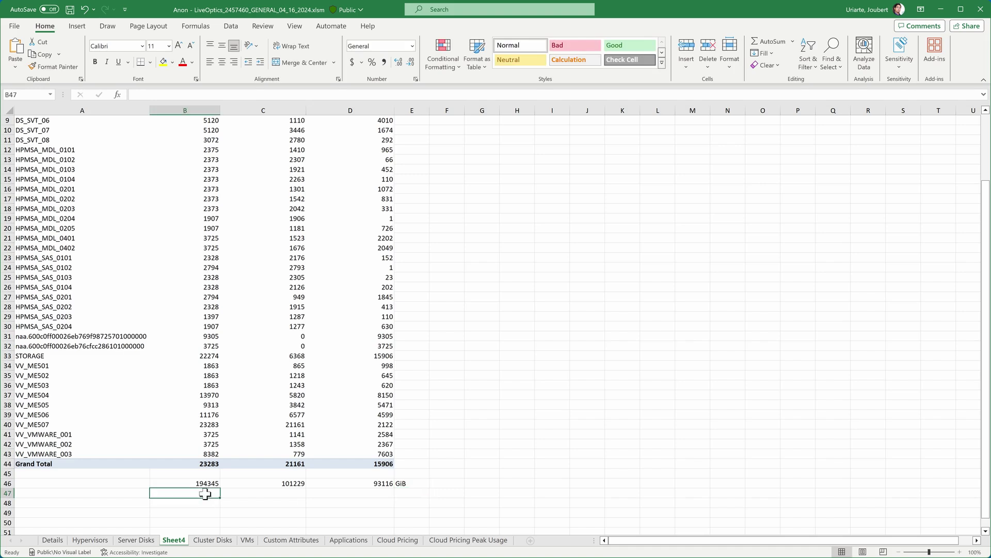
text(=B46/1024)
key(Return)
click(205, 493)
click(410, 62)
click(411, 62)
click(411, 62)
click(411, 62)
drag(221, 498, 398, 495)
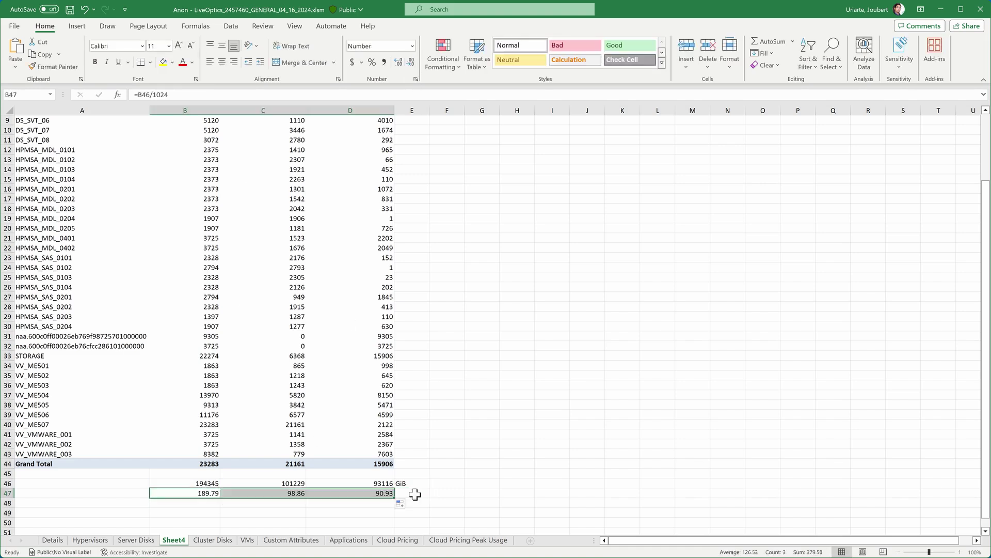
Label the converted totals in row 47 with the unit TiB in cell E47
click(416, 493)
text(TiB)
key(Return)
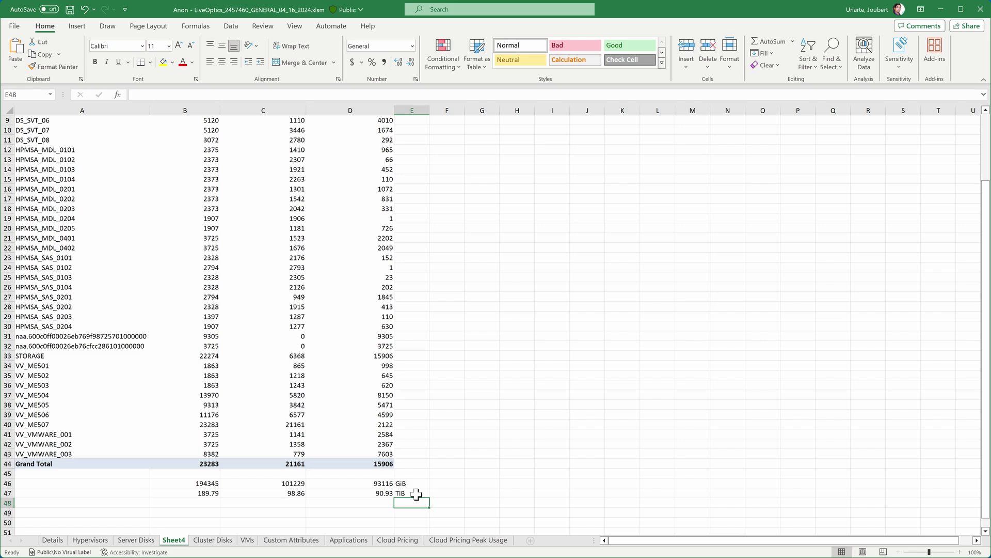
On the Server Disks sheet, total the Capacity, Free Capacity and Used Capacity columns in C22:E22 and label the row GiB
click(144, 540)
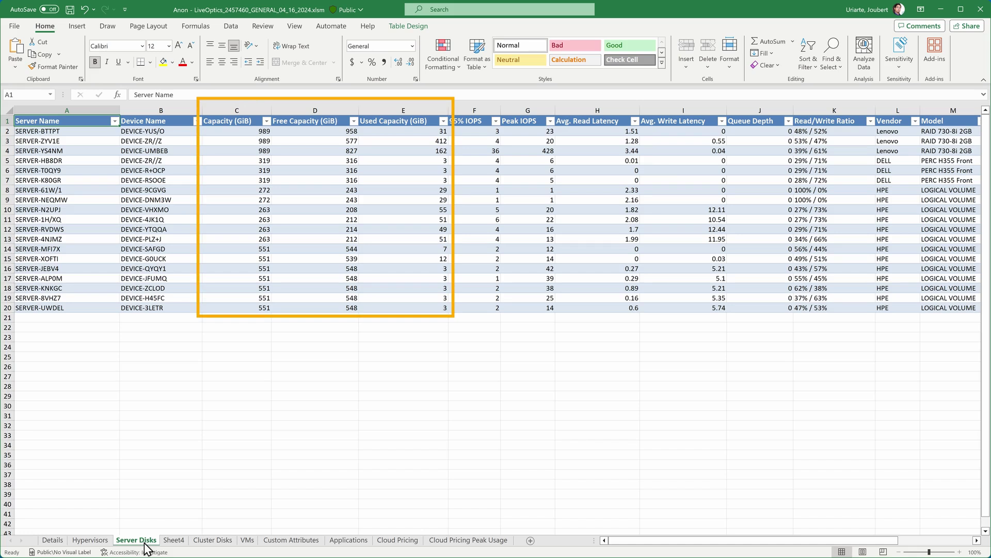
click(236, 327)
text(=sum()
drag(237, 132, 444, 330)
key(Return)
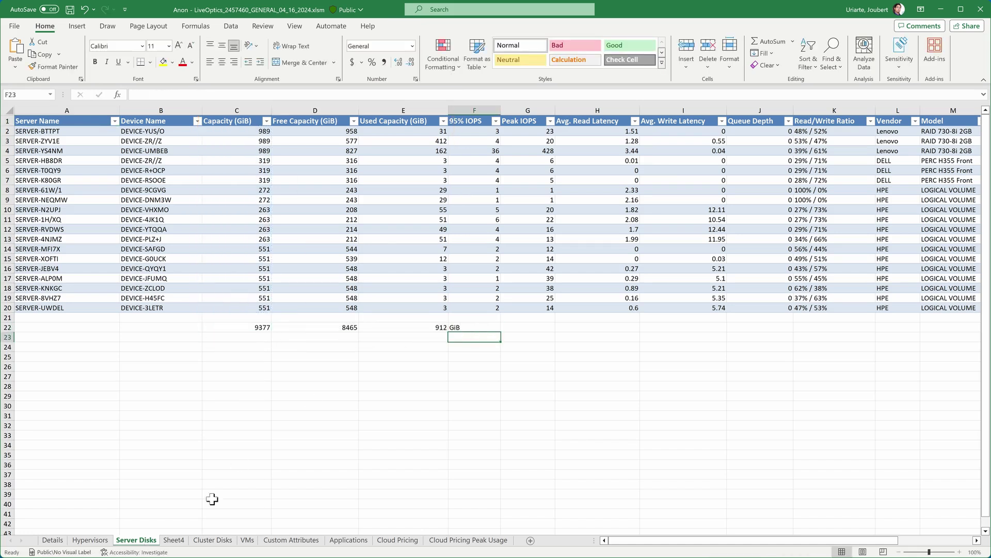
Bring the three Server Disks totals into B49:D49 of Sheet4 and label the row GiB in E49
key(ctrl+Page_Down)
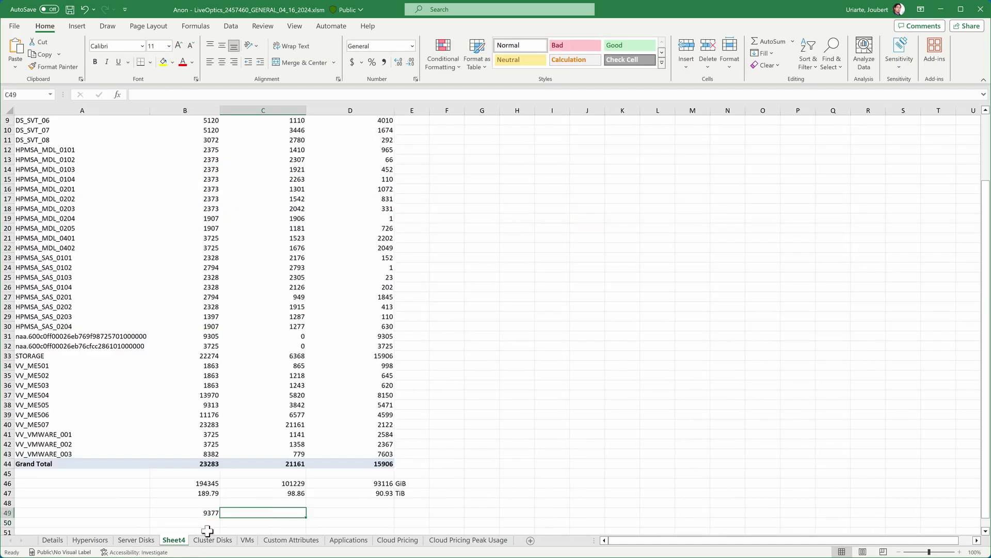
key(ctrl+Page_Up)
key(ctrl+Page_Down)
key(ctrl+Page_Up)
key(ctrl+Page_Down)
key(ctrl+Page_Up)
key(ctrl+Page_Down)
click(412, 512)
text(GiB)
Add cluster and server disk totals with =B46+B49 in B50, fill across to D50 and label the row GiB
click(212, 522)
text(=)
click(210, 484)
text(+)
click(209, 513)
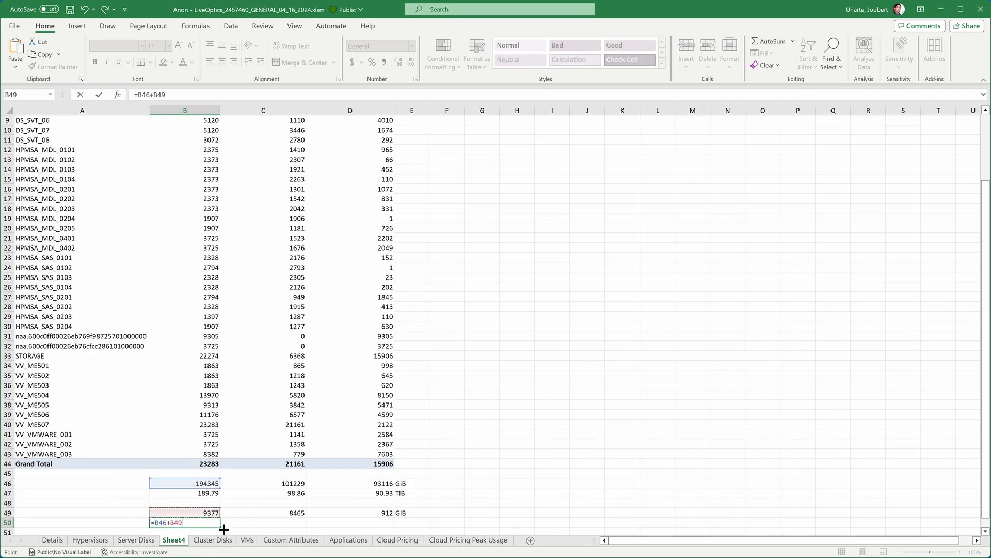
key(Return)
click(214, 513)
drag(214, 514, 412, 513)
Convert the combined totals in row 51 by dividing B50 by 1024, reduce the decimals shown and fill across to D51
scroll(207, 465, down, 2)
click(206, 465)
text(=)
key(Up)
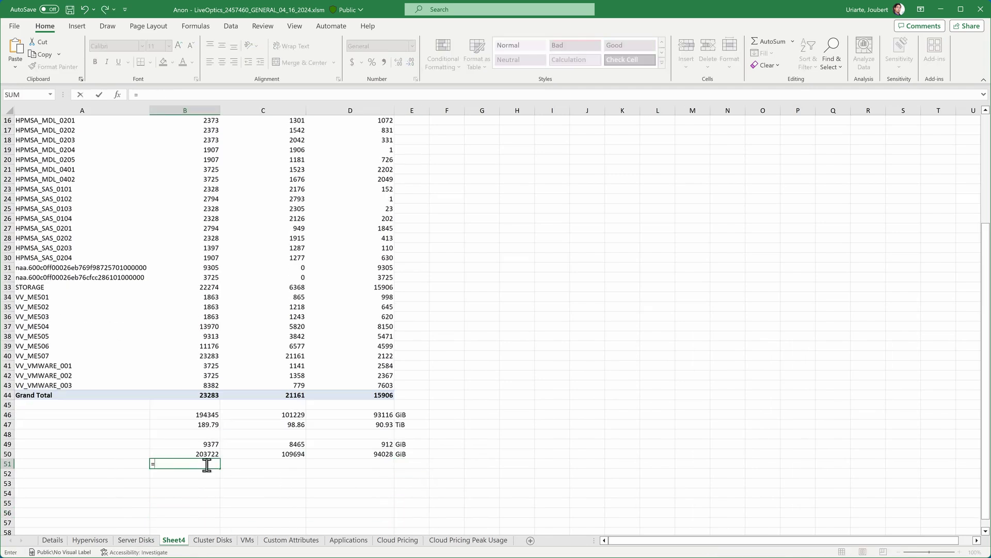
text(/1024)
key(Return)
click(206, 463)
click(411, 63)
click(411, 63)
click(413, 66)
drag(220, 468, 409, 465)
Label the converted combined totals in row 51 with the unit TiB in cell E51
click(412, 464)
text(TiB)
key(Return)
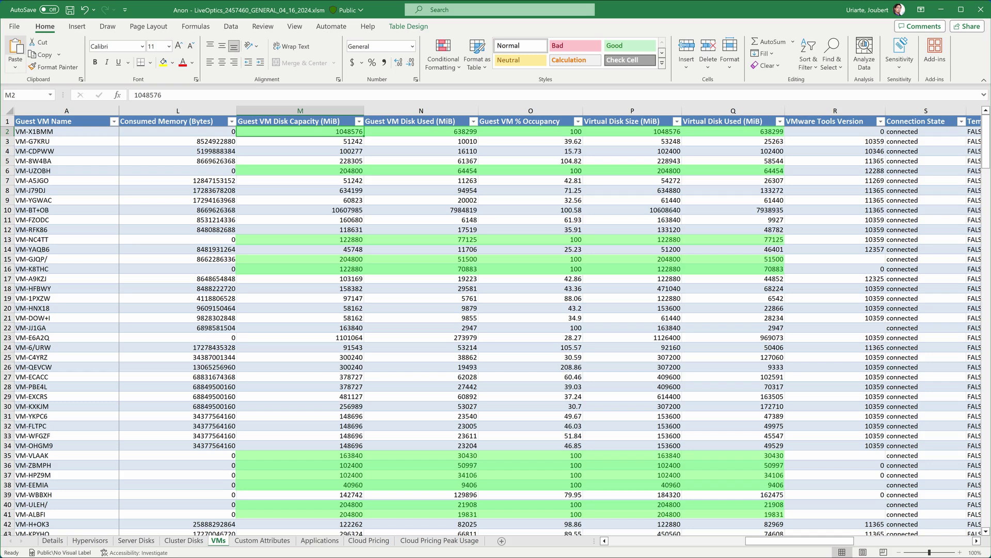
key(ctrl+z)
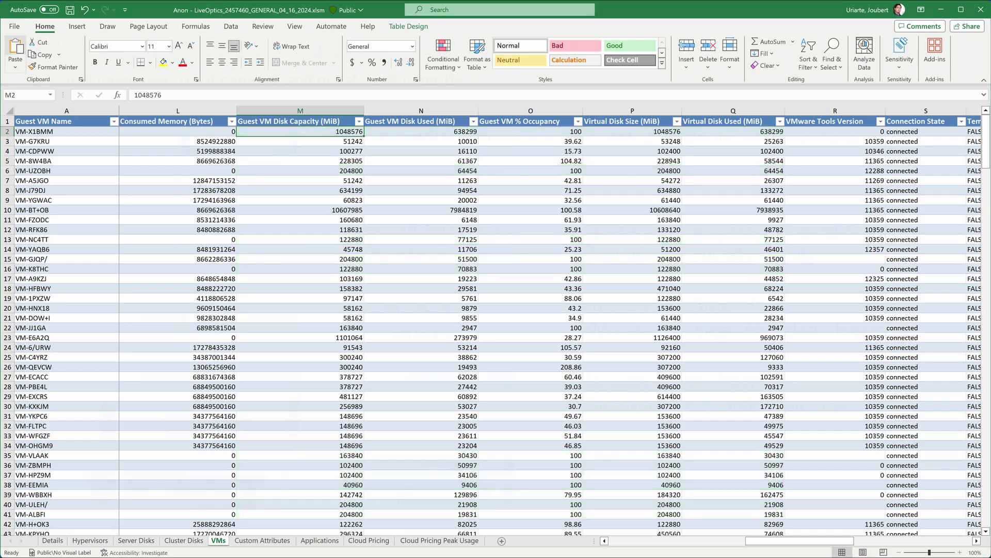